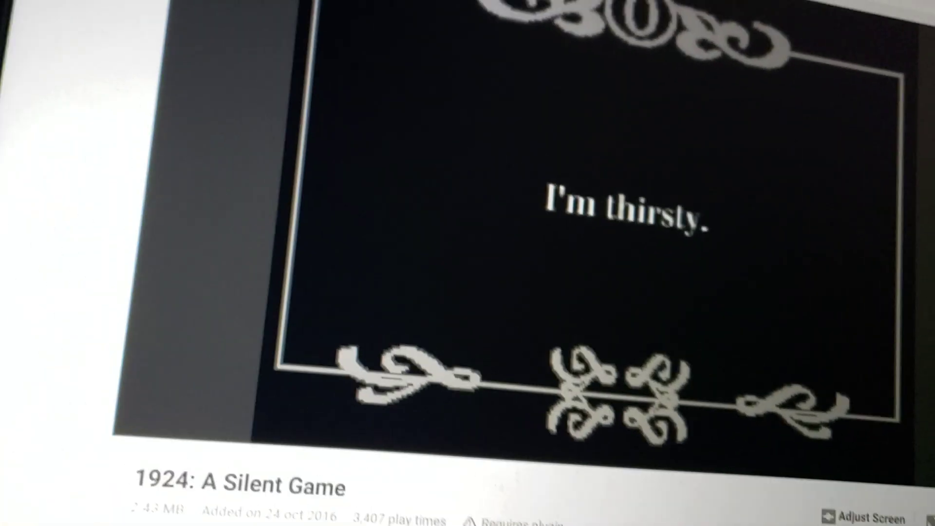
# Start the game and walk the platform past the opening and Poff intertitles.
pyautogui.press('x')
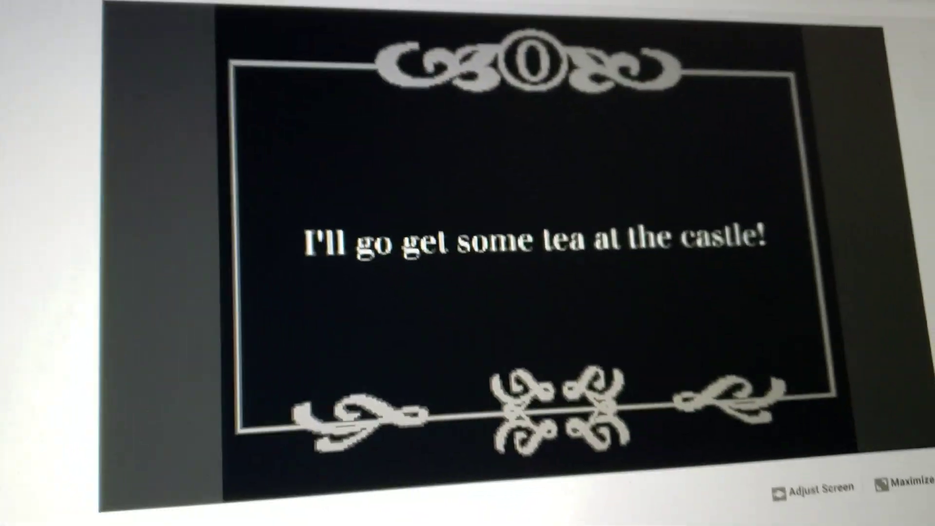
pyautogui.press('x')
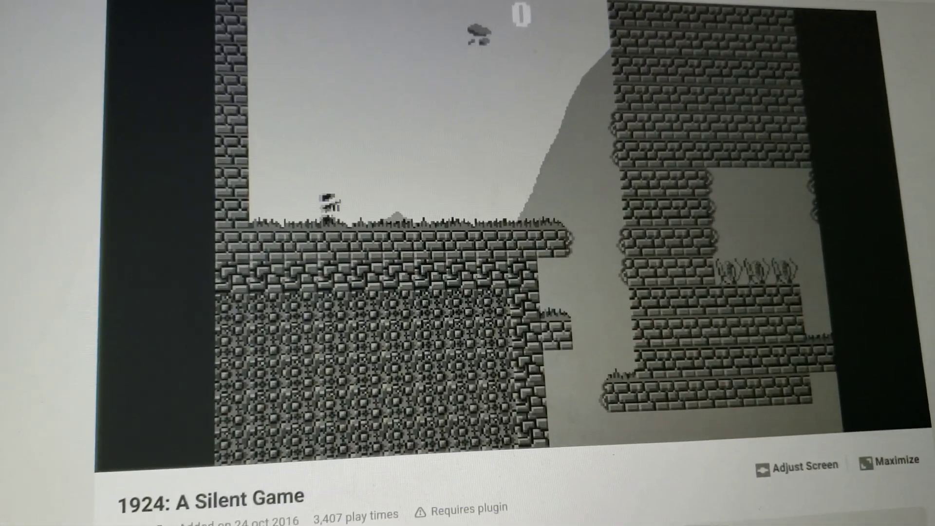
pyautogui.press('Right')
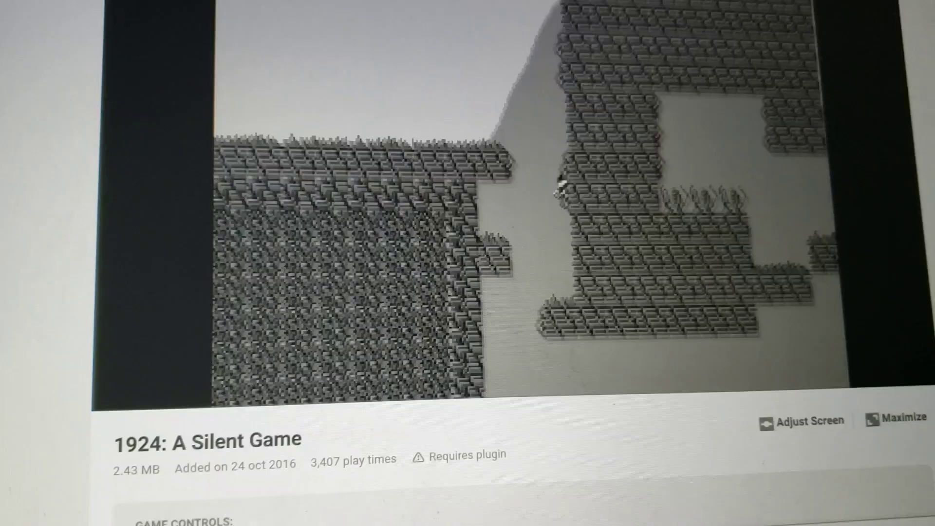
pyautogui.press('x')
pyautogui.press('Left')
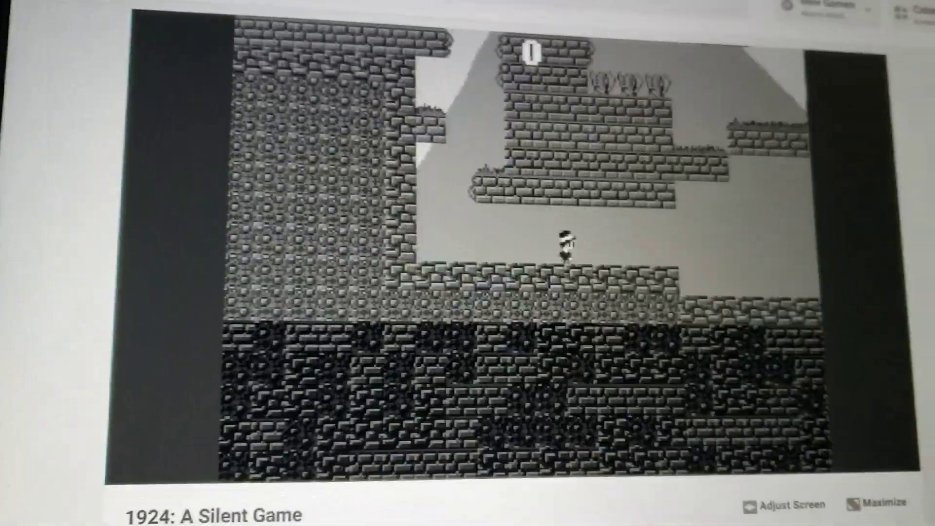
# Walk right through the level, running into the enemy ball and jumping.
pyautogui.press('Right')
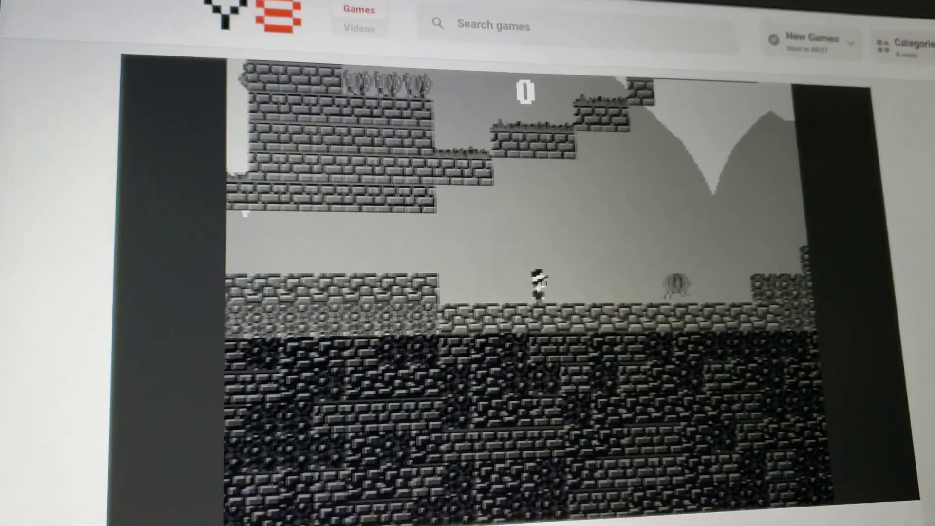
pyautogui.press('Right')
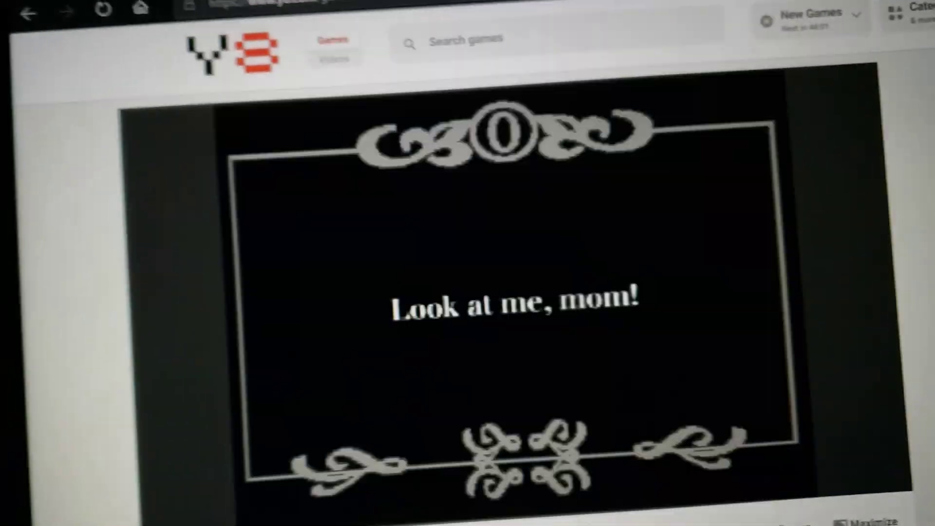
pyautogui.press('Up')
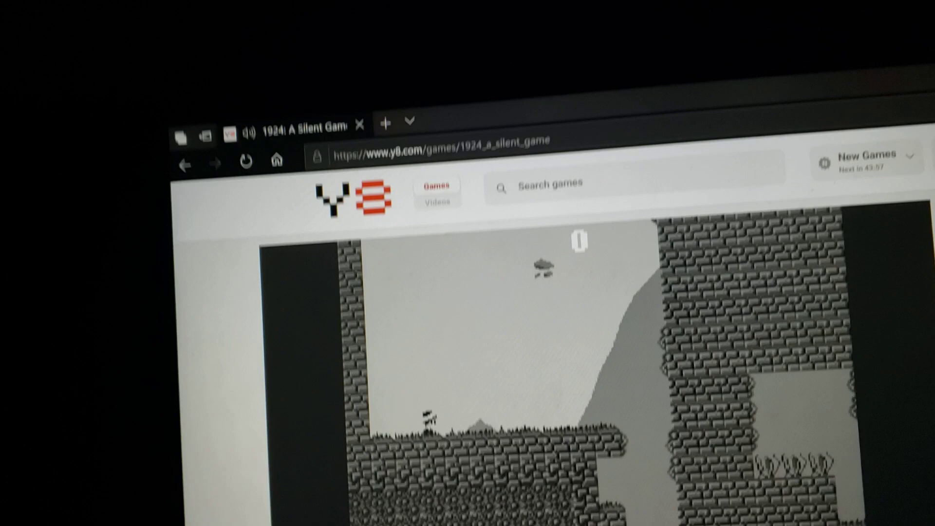
pyautogui.press('Right')
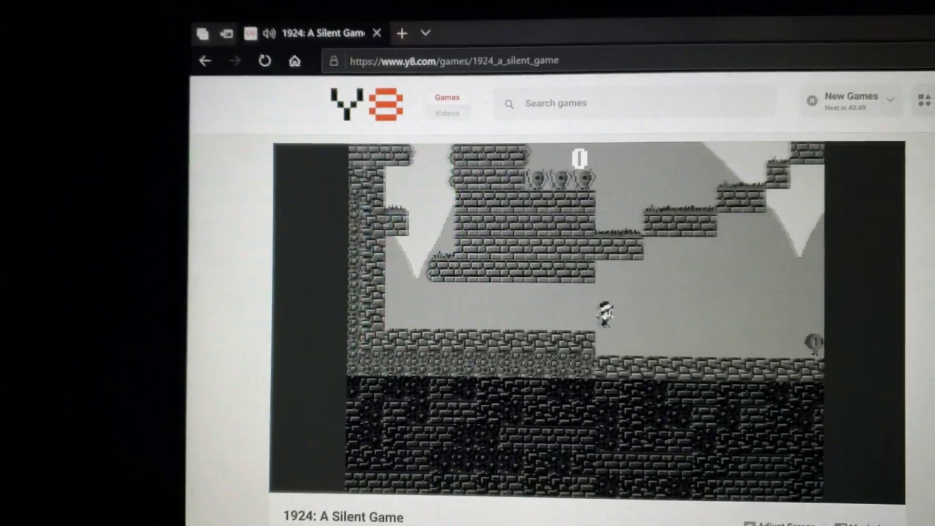
pyautogui.press('Right')
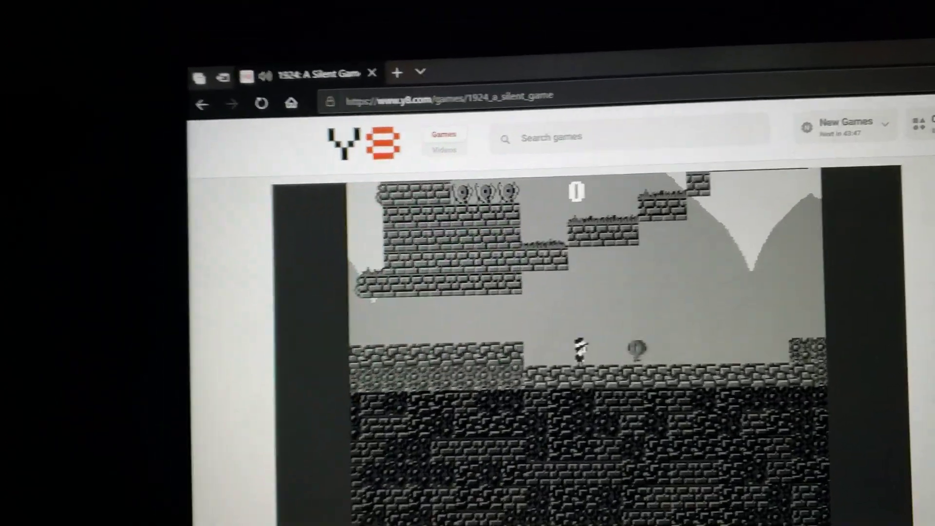
# Jump up the rising steps and walk into the coin to collect it.
pyautogui.press('Up')
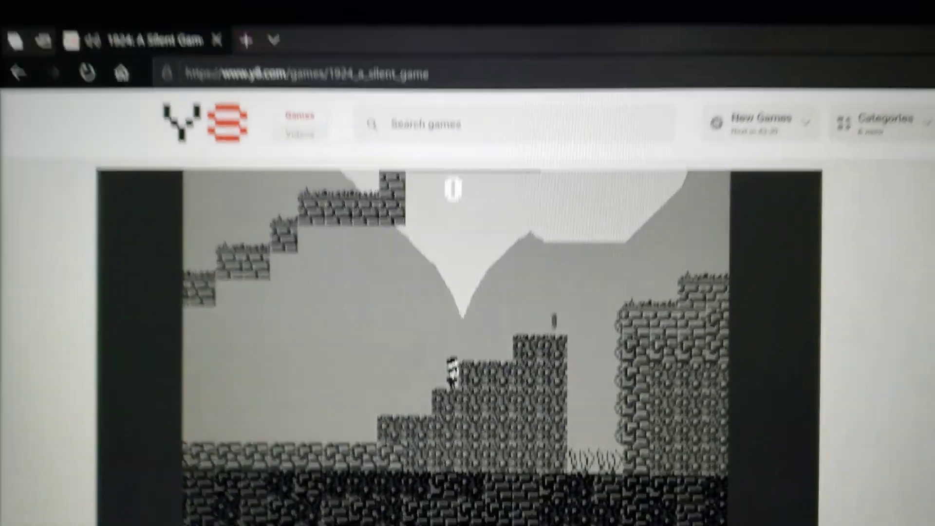
pyautogui.press('Up')
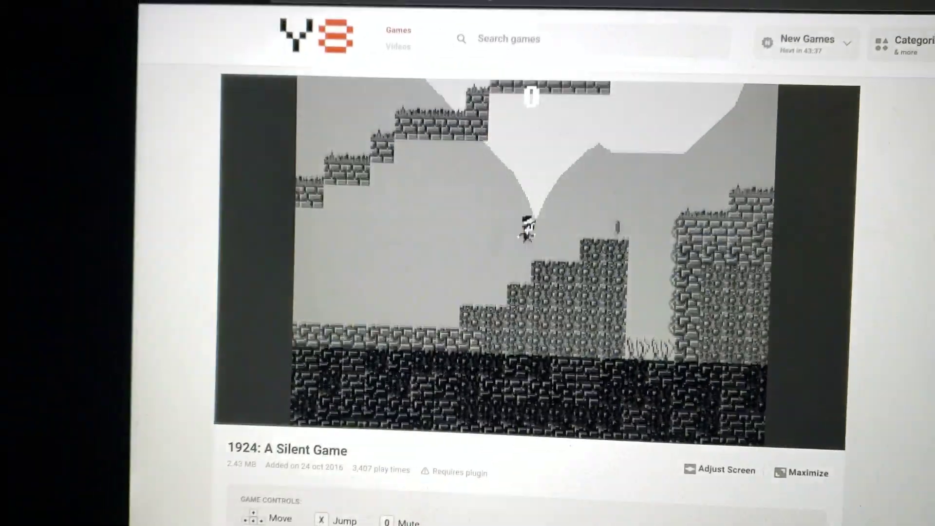
pyautogui.press('Up')
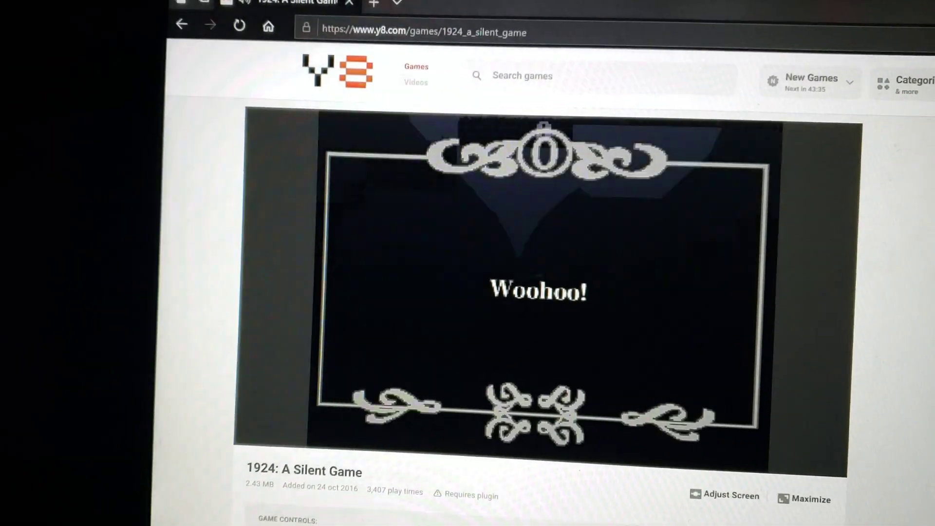
pyautogui.press('Right')
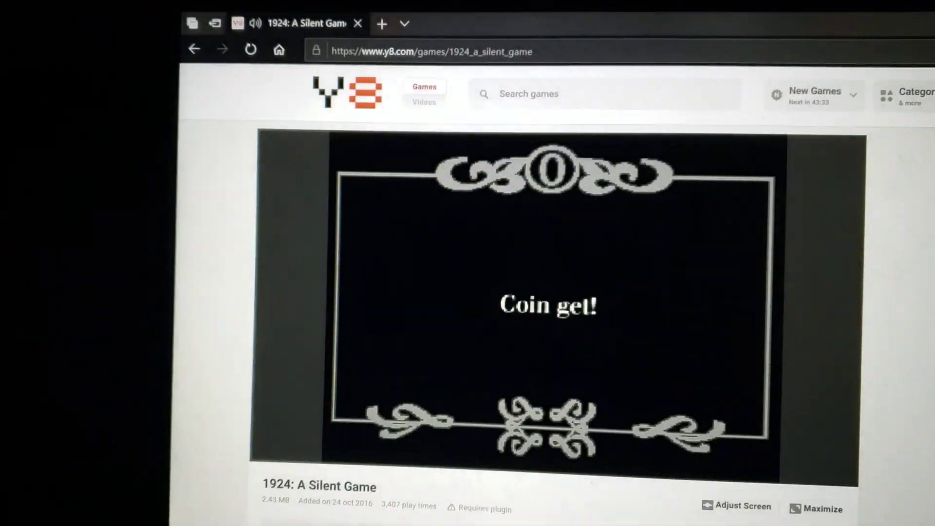